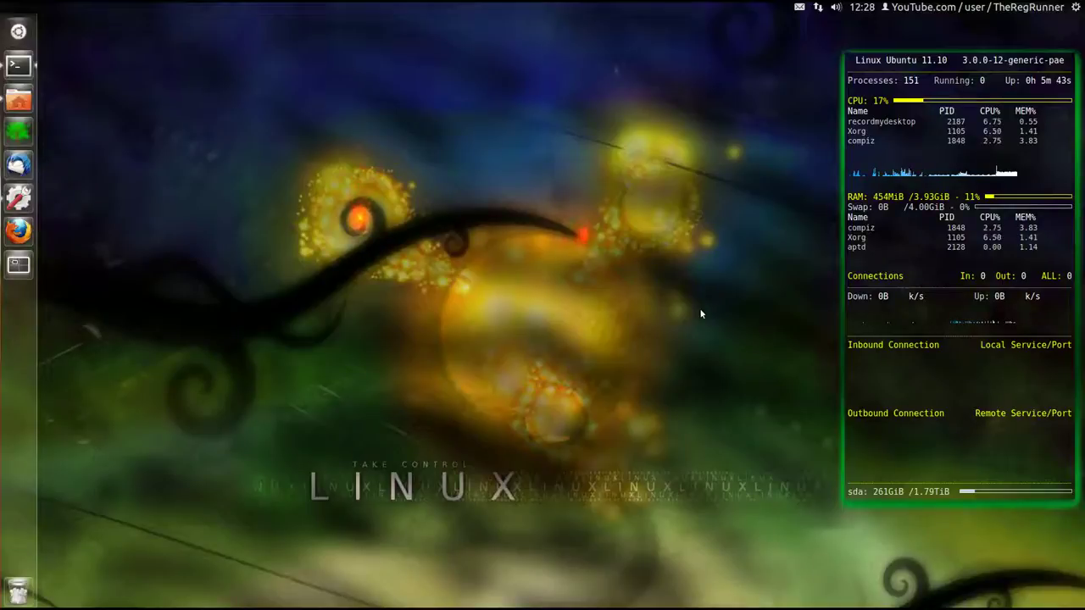
Open the Desktop Hintergründe wallpaper folder in a file manager with Ctrl+Super+D
key("ctrl+super+d")
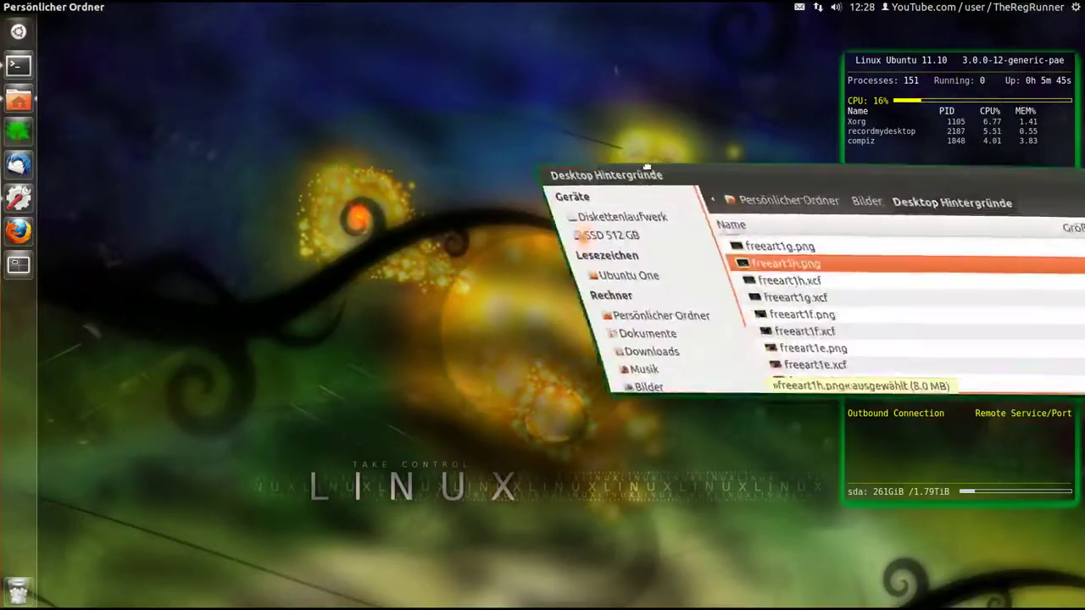
Move the folder window to the lower left and bring up the desktop appearance settings
left_click_drag(646, 166, 311, 265)
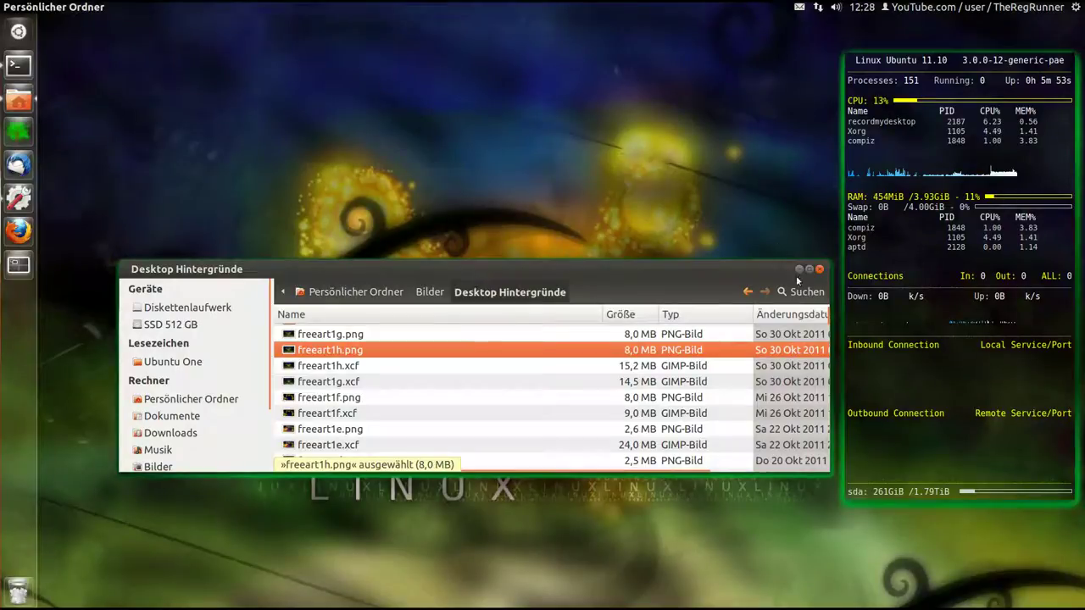
right_click(440, 51)
left_click(458, 107)
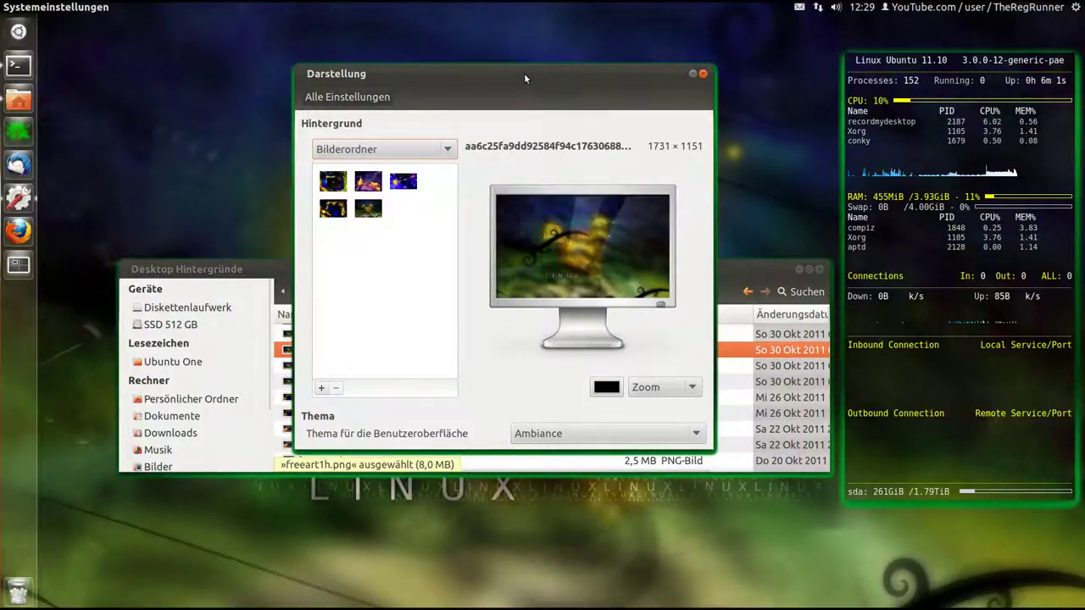
Set the wallpaper placement to Kacheln (tiled), then close the Darstellung dialog and folder window
left_click(695, 387)
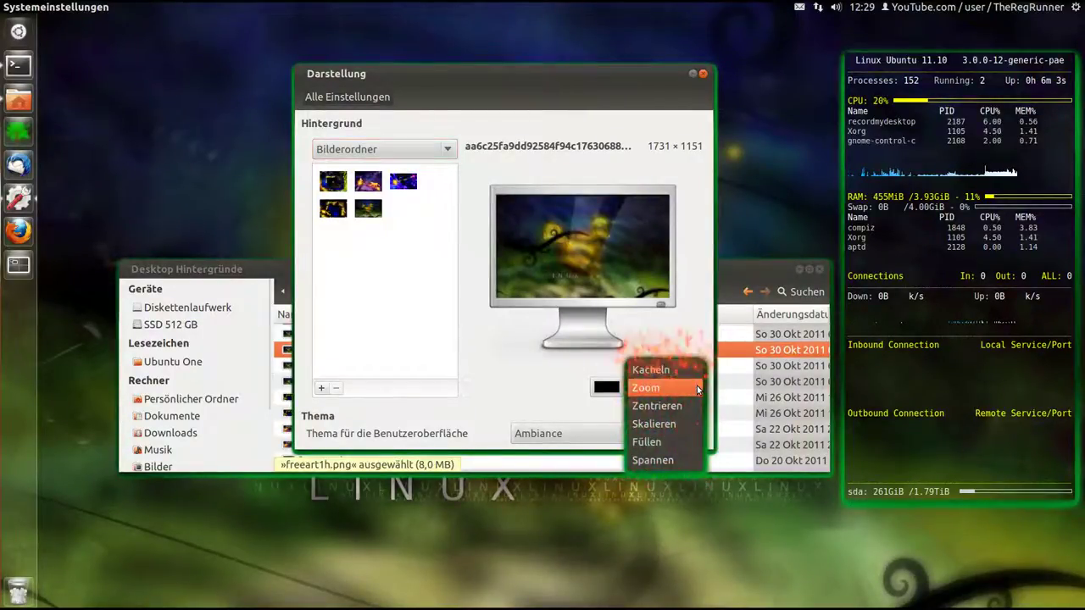
left_click(693, 372)
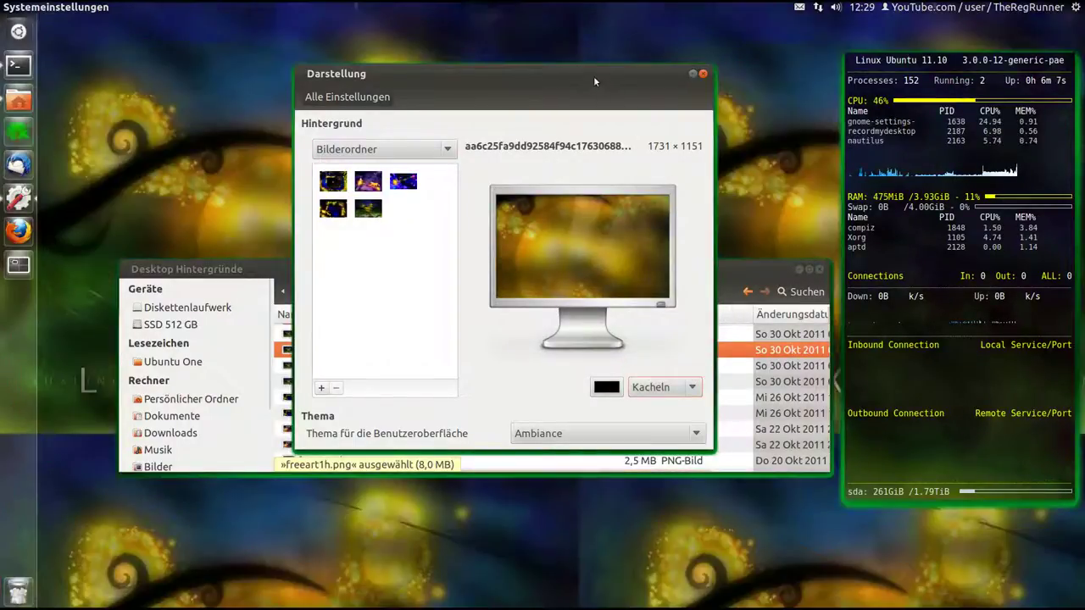
left_click(702, 74)
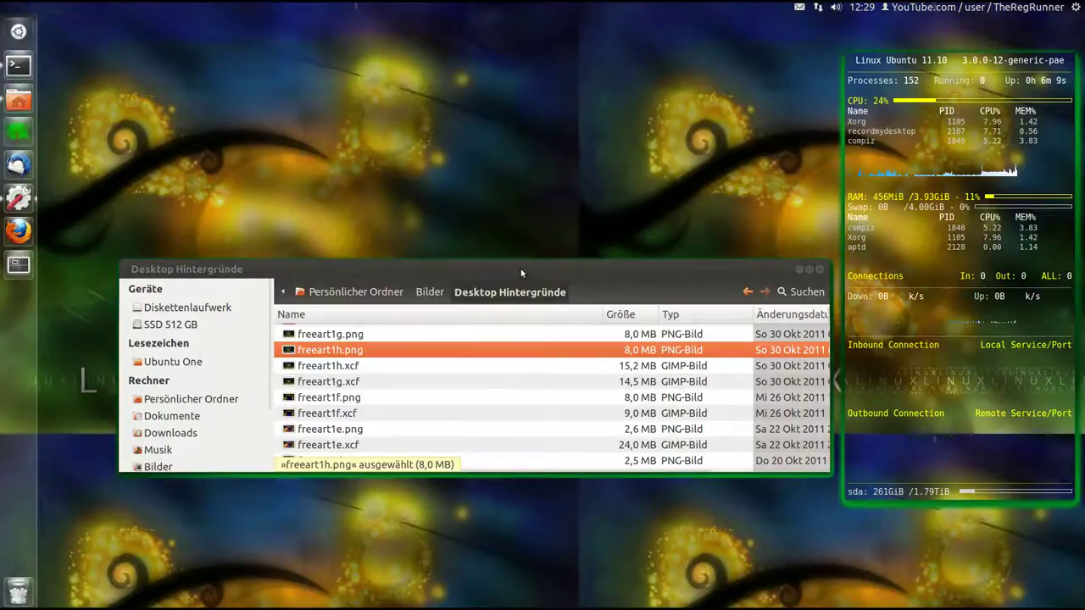
key("ctrl+w")
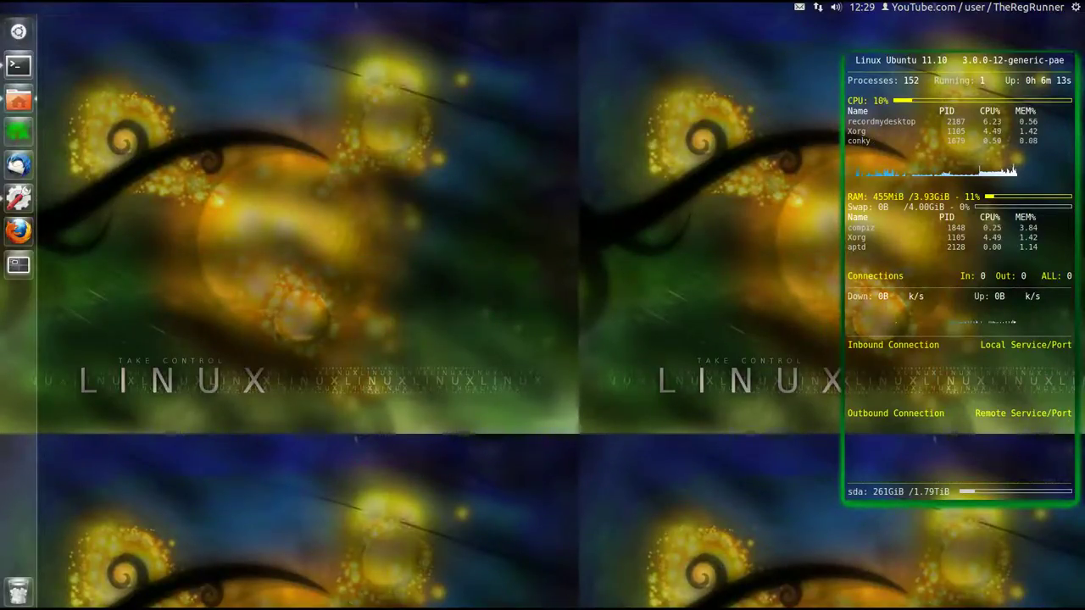
key("ctrl+alt+Right")
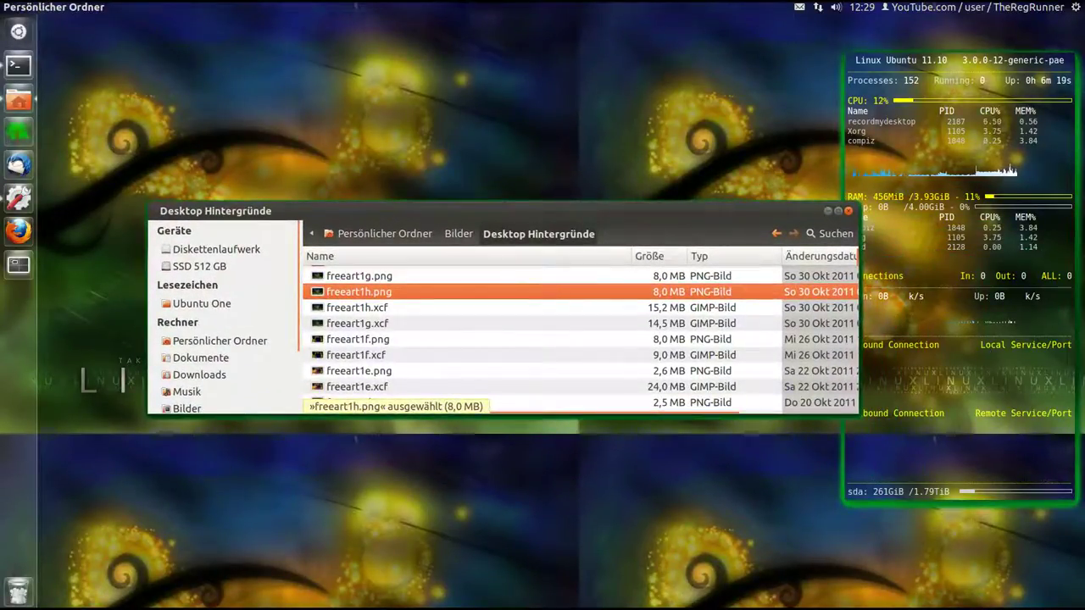
Run 'killall conky' in a Terminal to remove the system monitor, then close the Terminal
mouse_move(471, 207)
left_mouse_down()
mouse_move(444, 433)
mouse_move(450, 173)
left_mouse_up()
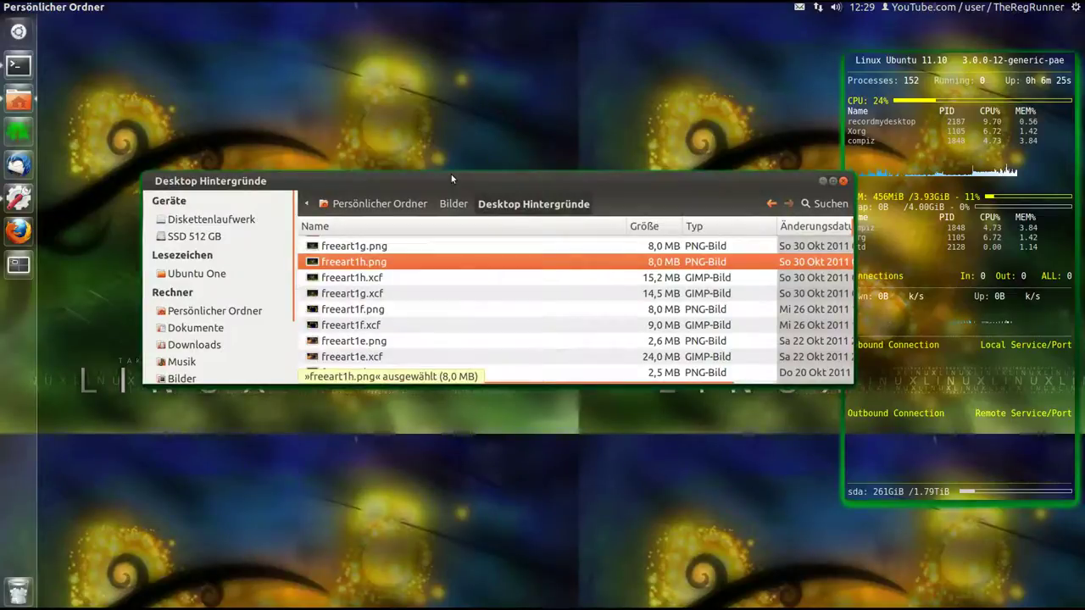
left_click(19, 65)
mouse_move(407, 268)
left_mouse_down()
mouse_move(480, 161)
mouse_move(483, 121)
left_mouse_up()
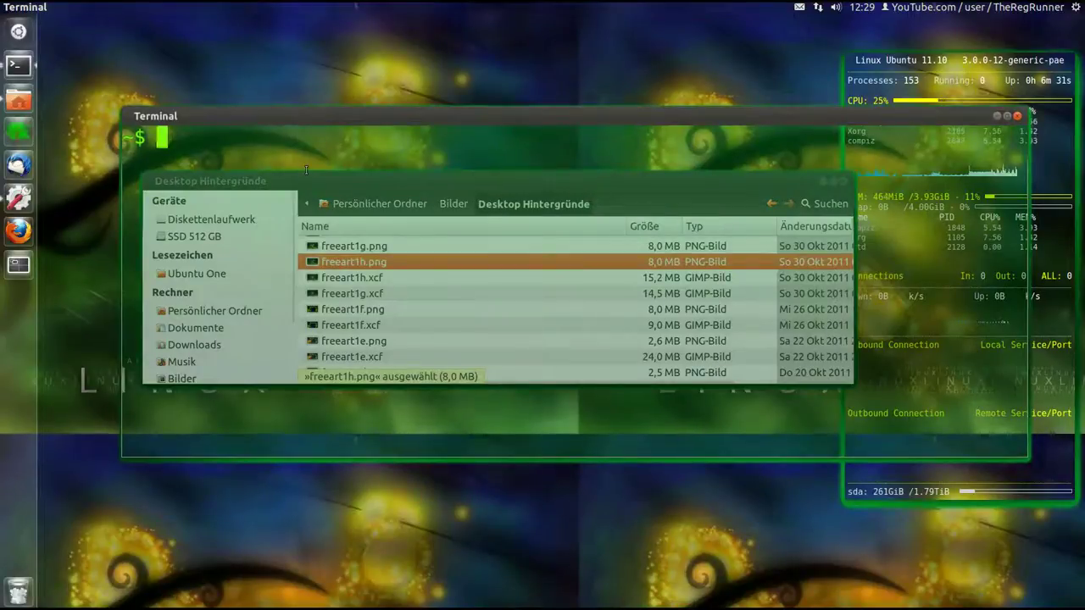
type("killall ")
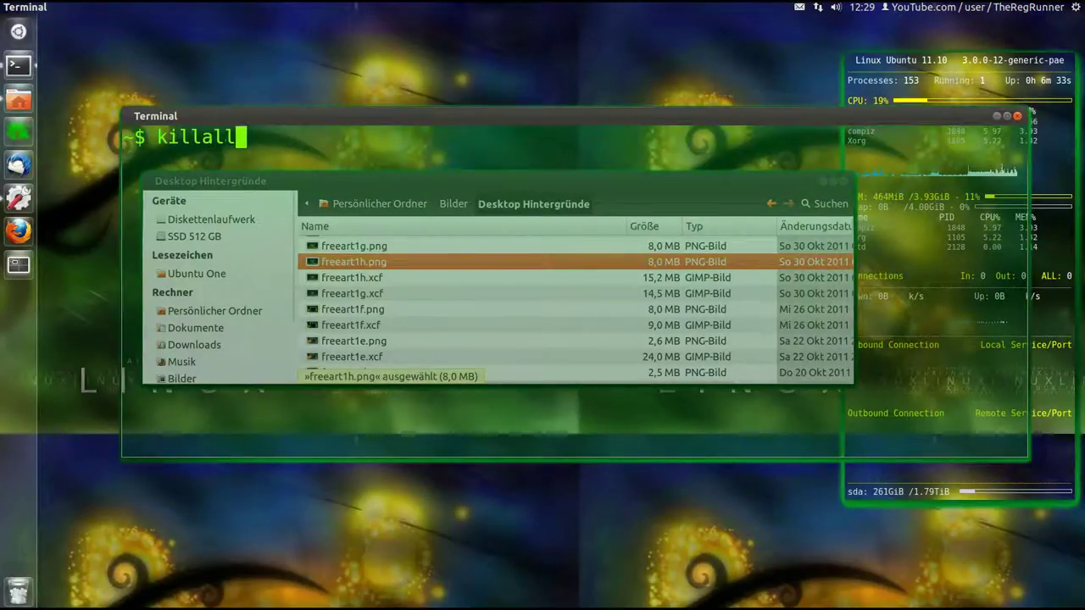
type("conky")
key("Return")
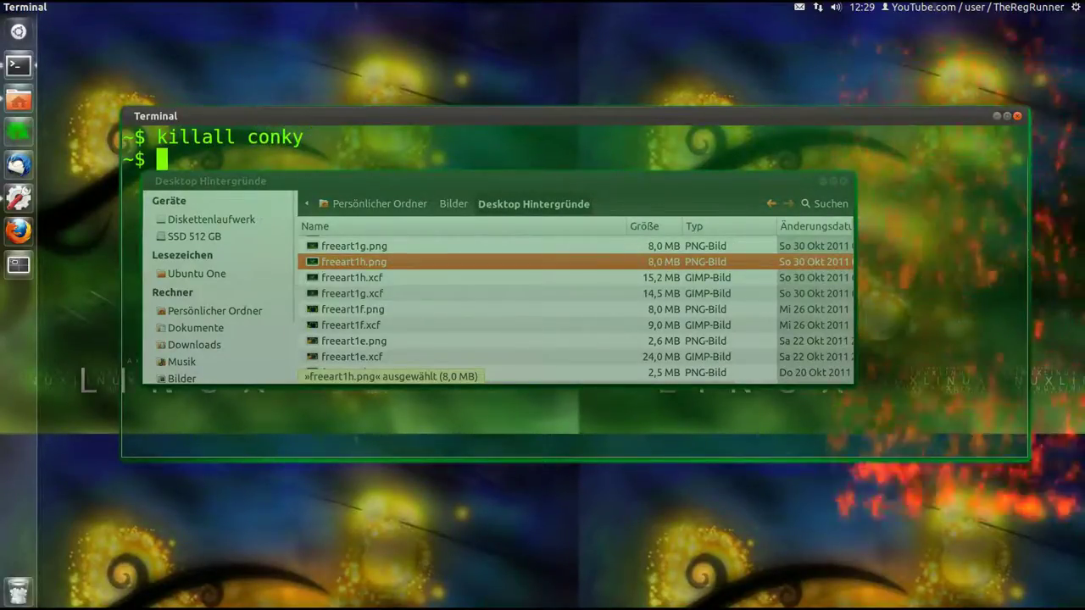
left_click(999, 117)
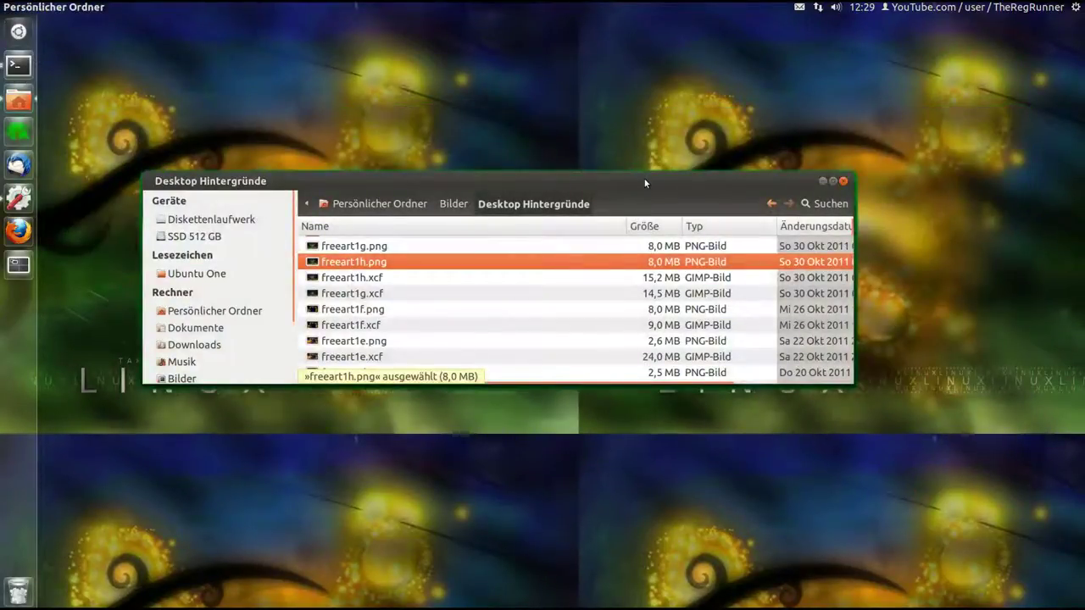
mouse_move(608, 181)
left_mouse_down()
mouse_move(619, 187)
mouse_move(601, 154)
left_mouse_up()
Open freeart1h.png in GIMP via Öffnen mit › GIMP Bildbearbeitung
right_click(349, 243)
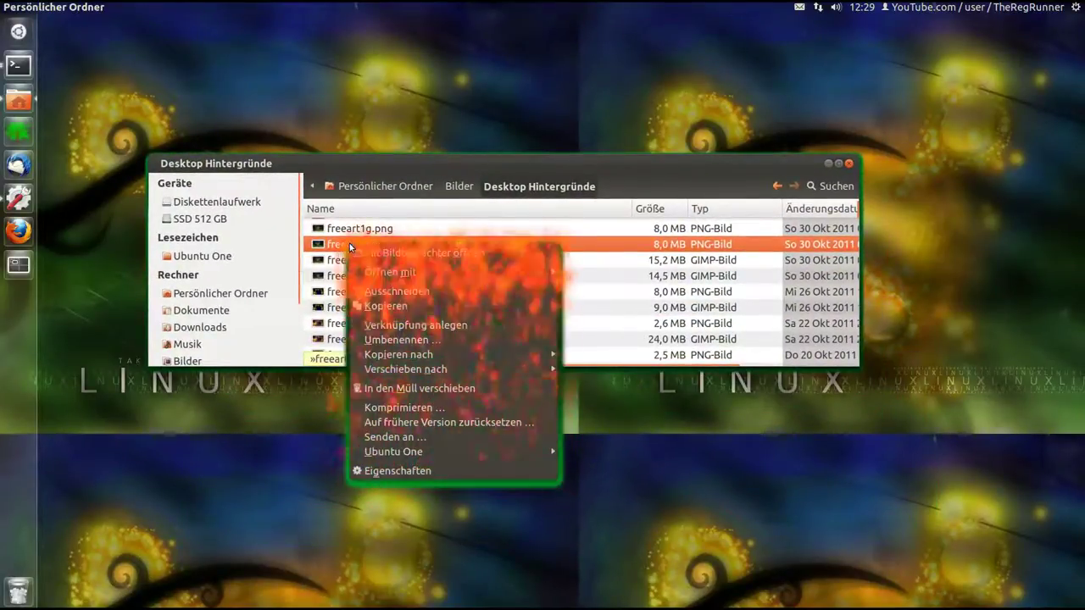
mouse_move(453, 272)
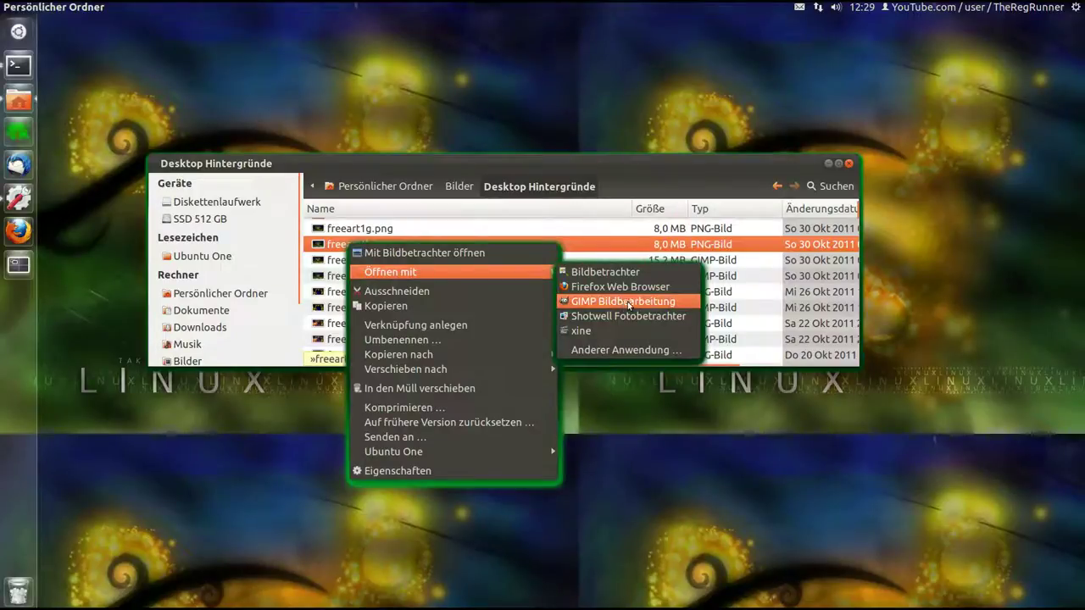
left_click(629, 303)
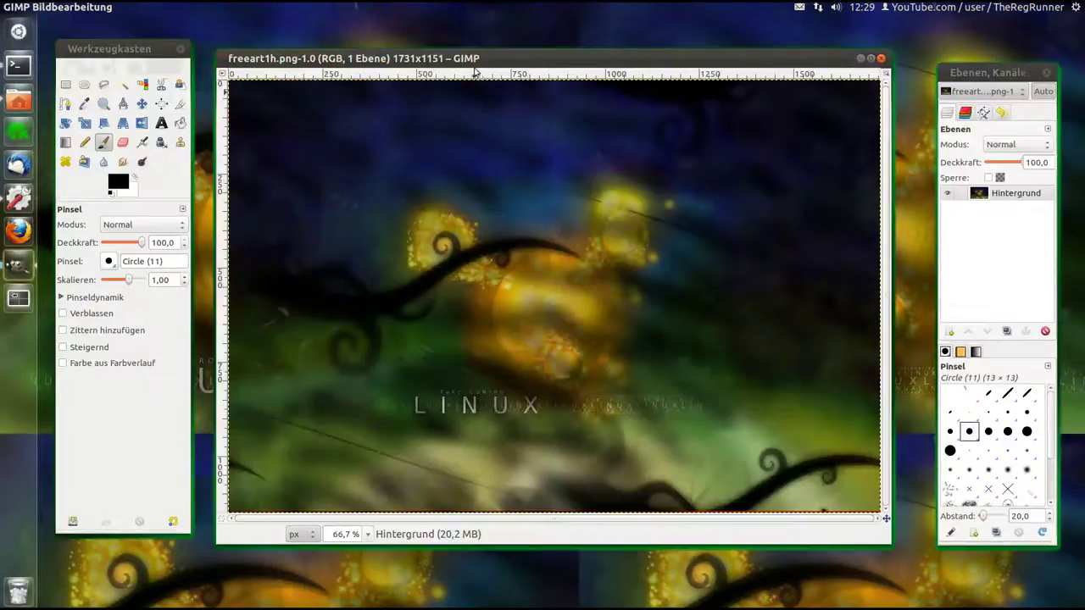
Nudge the freeart1h.png image window between the toolbox and the layers dock
left_click_drag(475, 54, 467, 48)
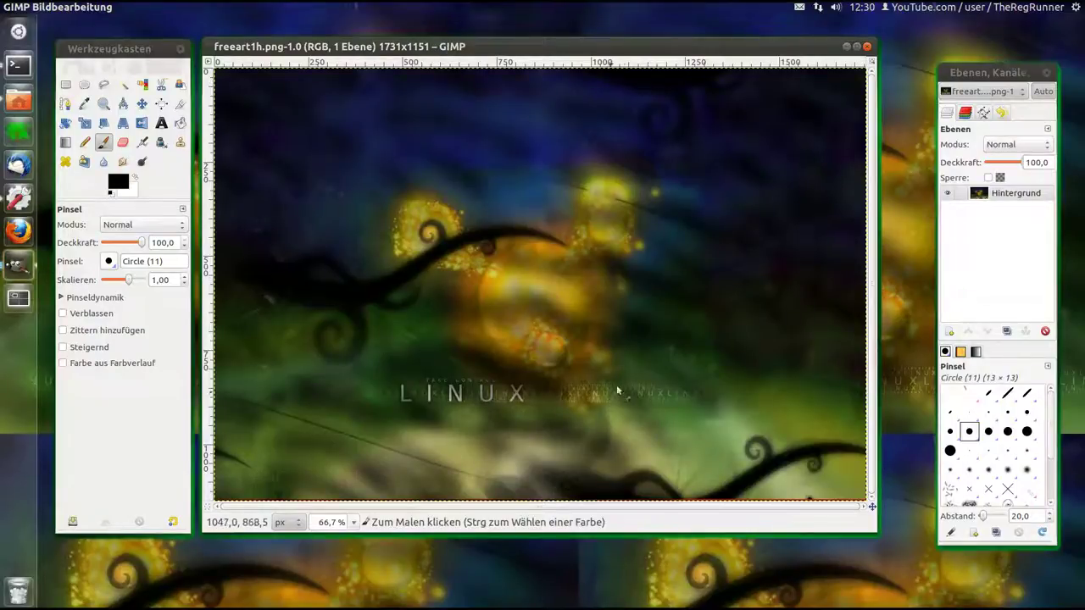
left_click_drag(442, 47, 453, 51)
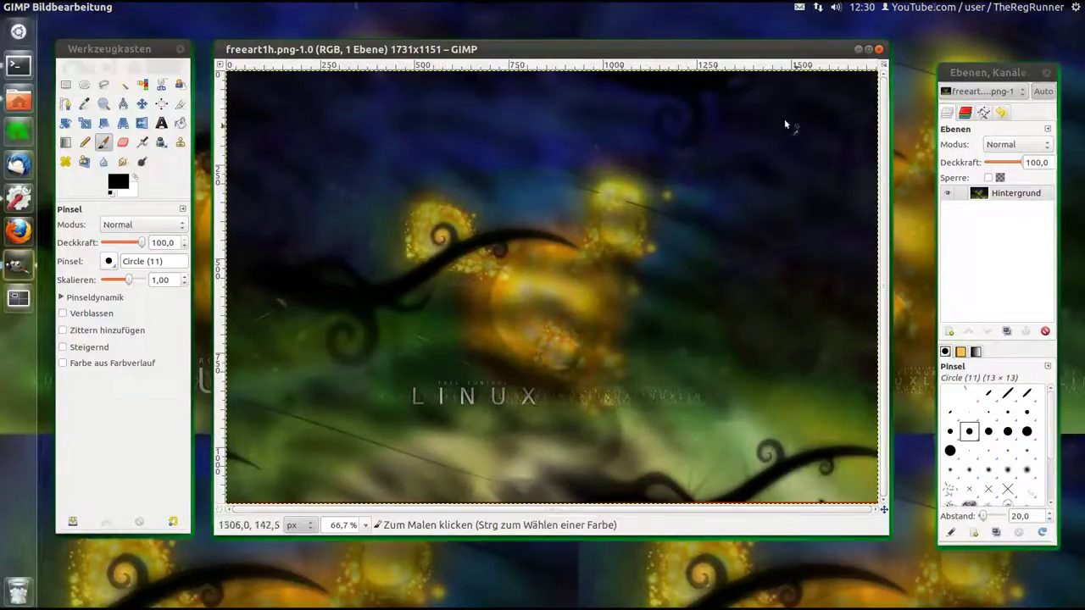
left_click_drag(498, 48, 503, 47)
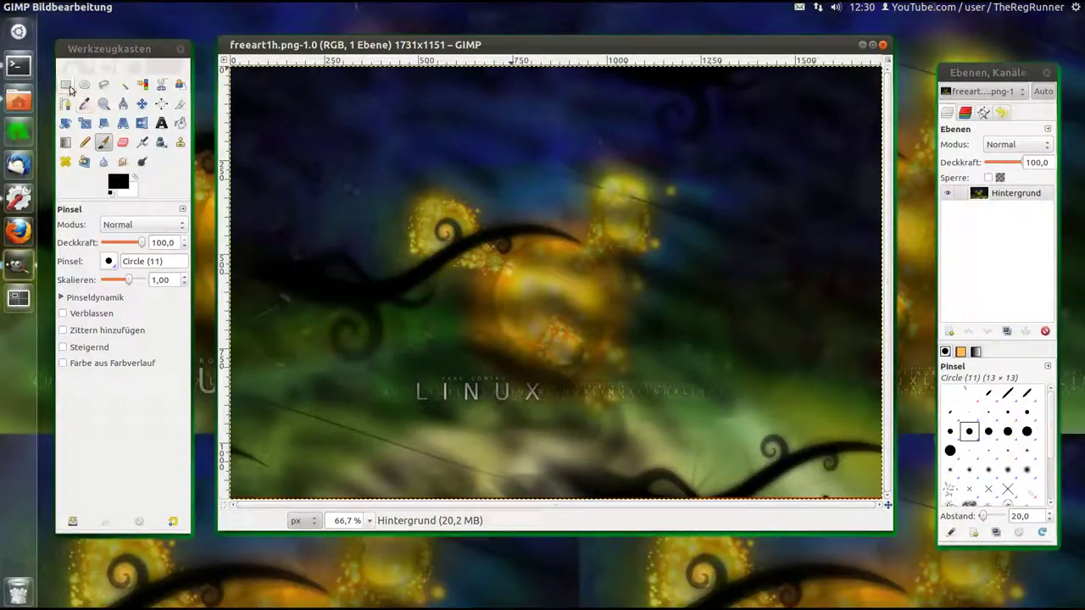
Rectangle-select the bright golden centre and crop the image to it, giving 583×558
left_click(65, 84)
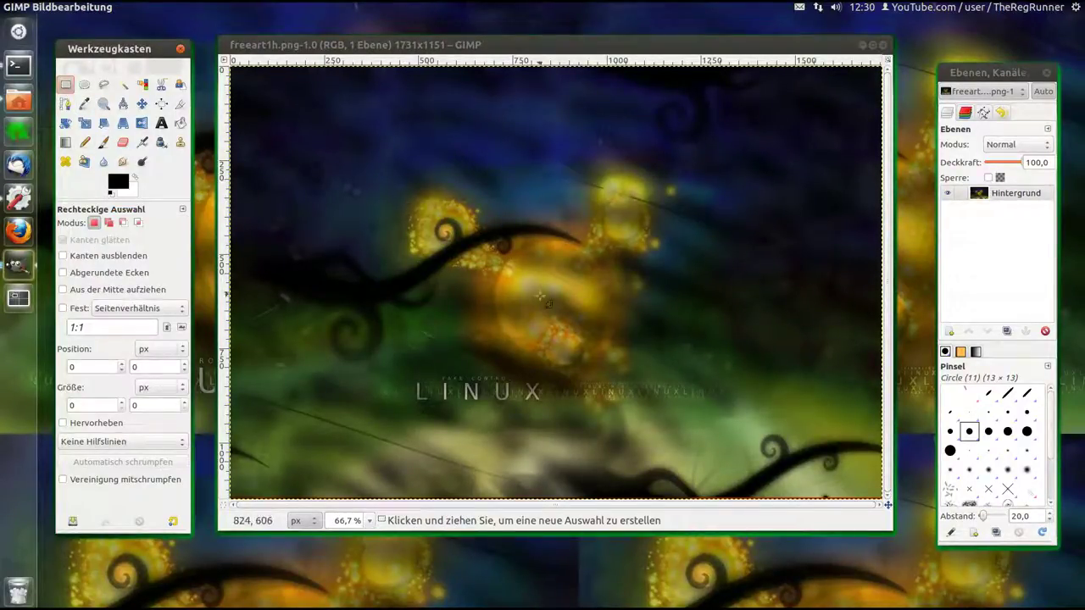
left_click_drag(475, 371, 692, 163)
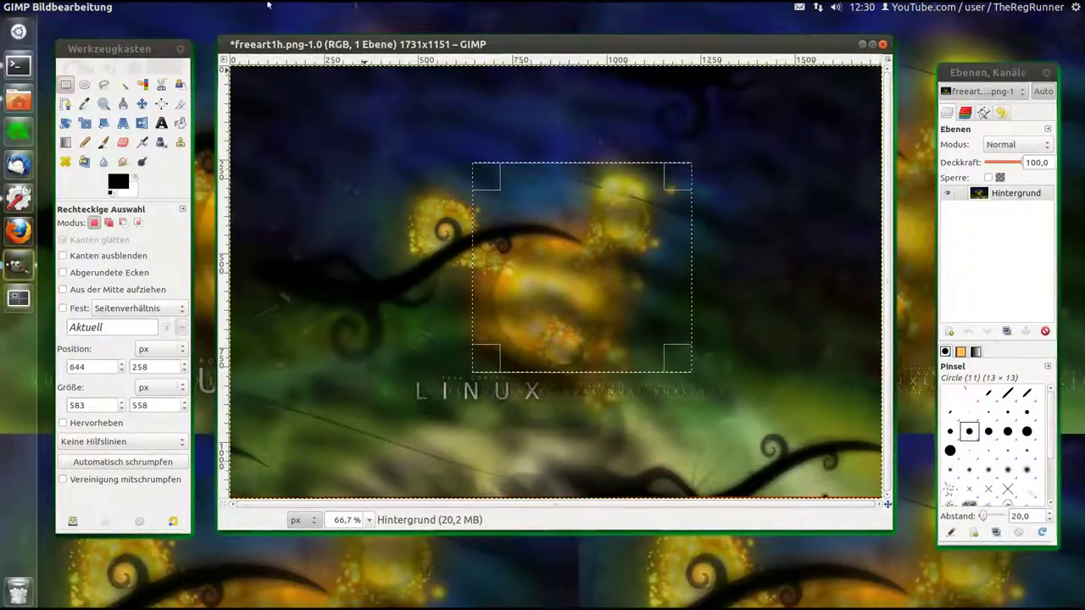
left_click(231, 8)
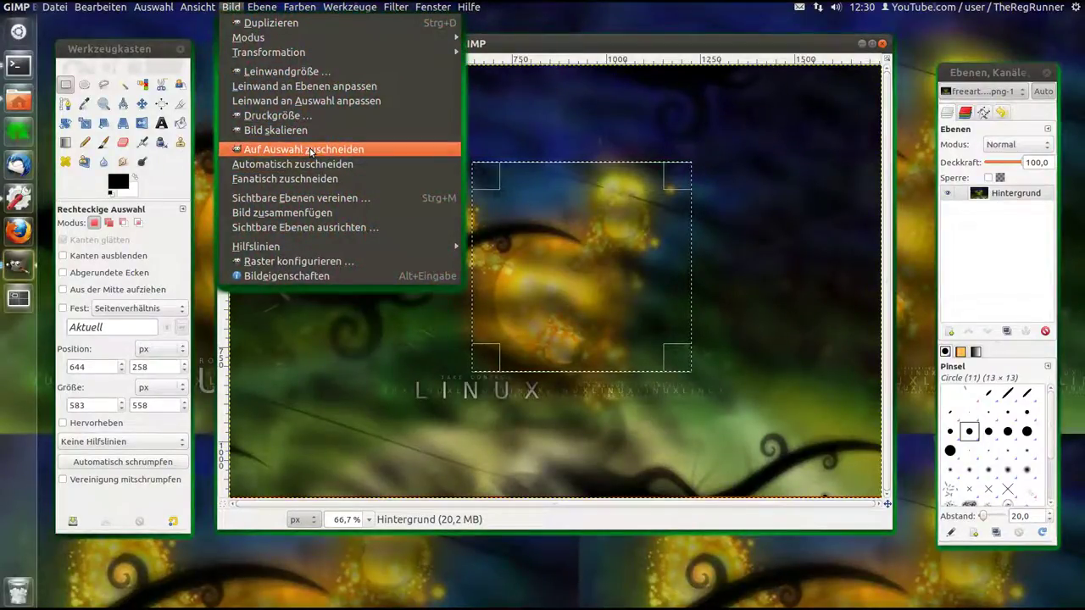
left_click(310, 150)
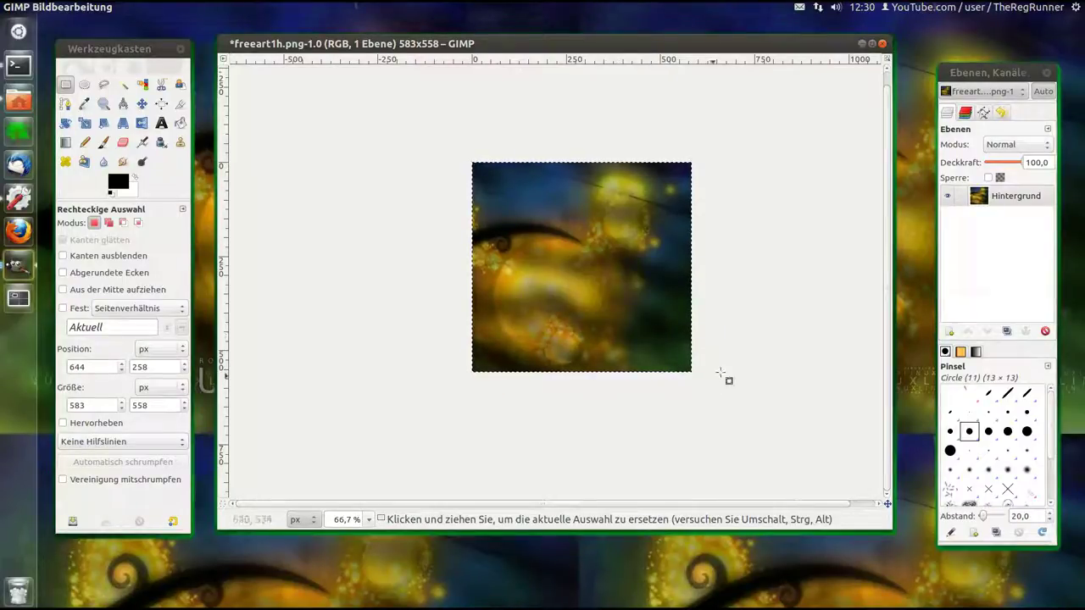
mouse_move(668, 39)
left_mouse_down()
mouse_move(661, 61)
mouse_move(656, 33)
left_mouse_up()
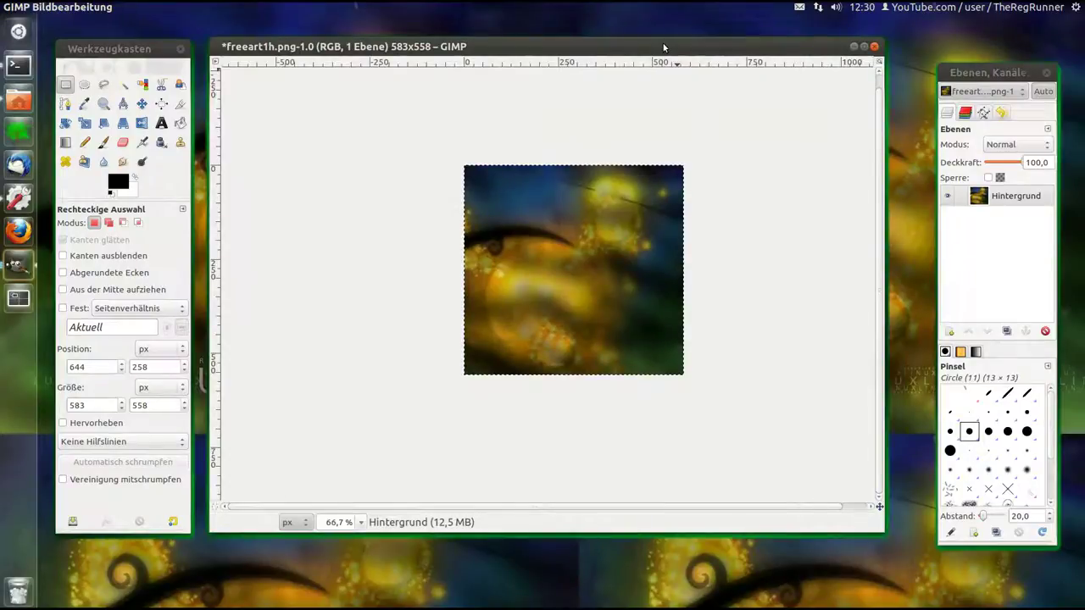
Zoom the crop to 150%, enlarge the image window, and open the Filter menu
key("plus")
key("plus")
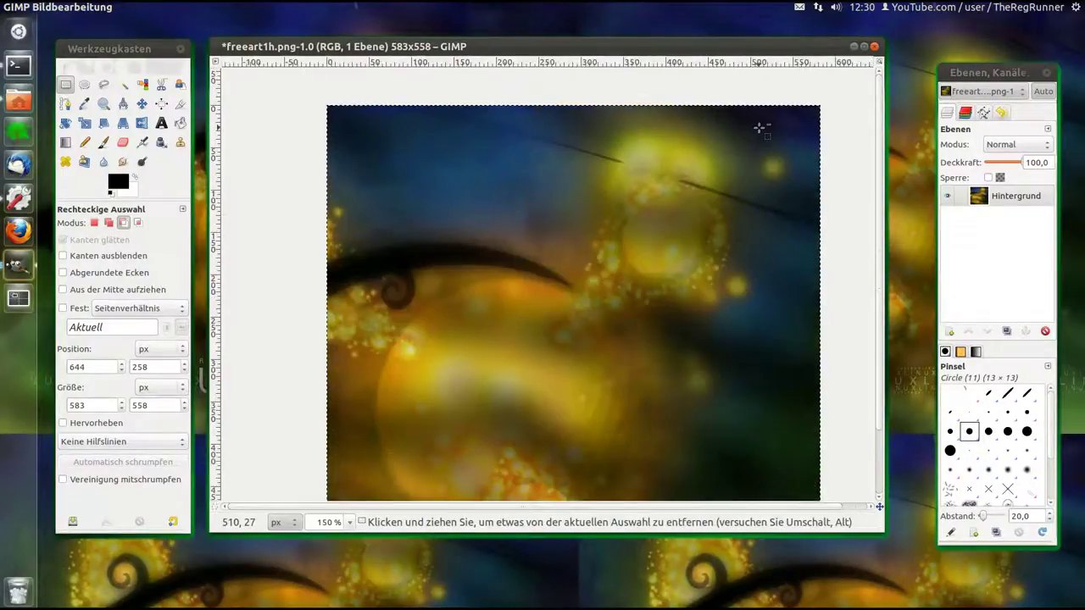
left_click_drag(879, 530, 905, 575)
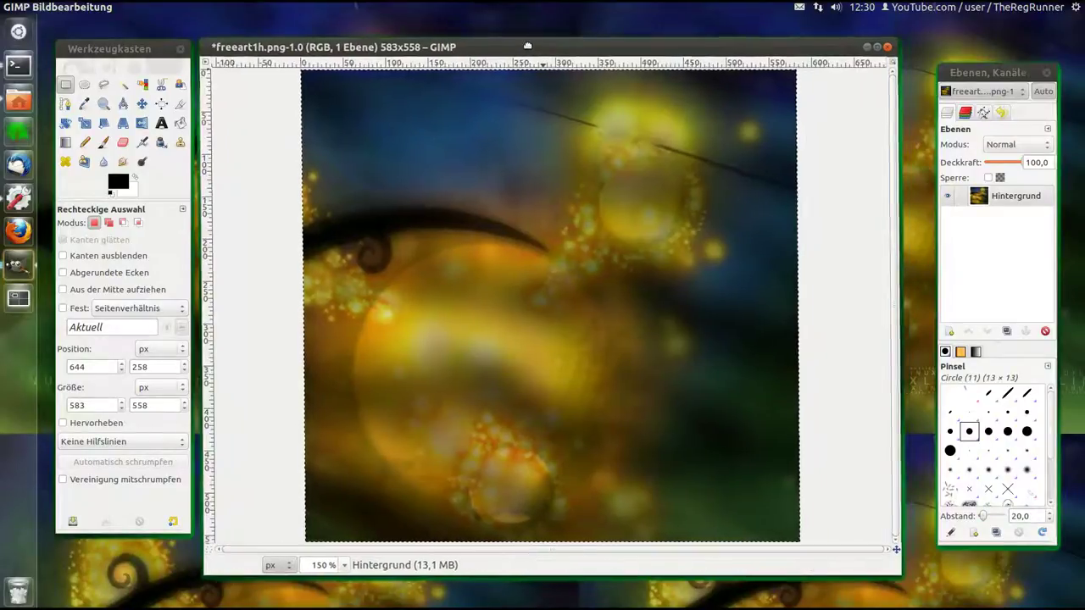
left_click_drag(542, 45, 532, 42)
left_click(392, 8)
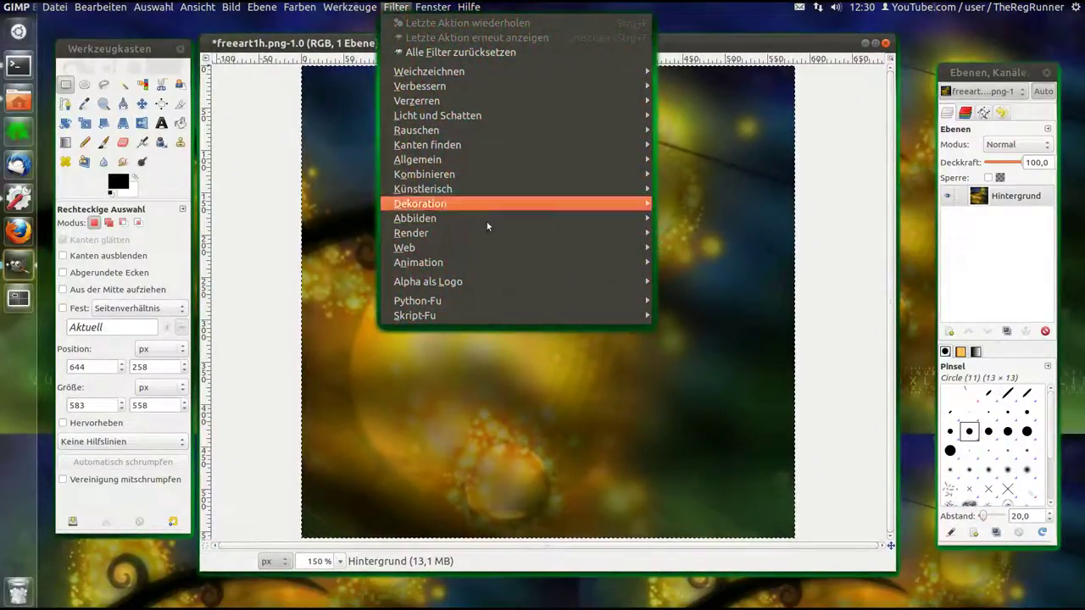
mouse_move(441, 218)
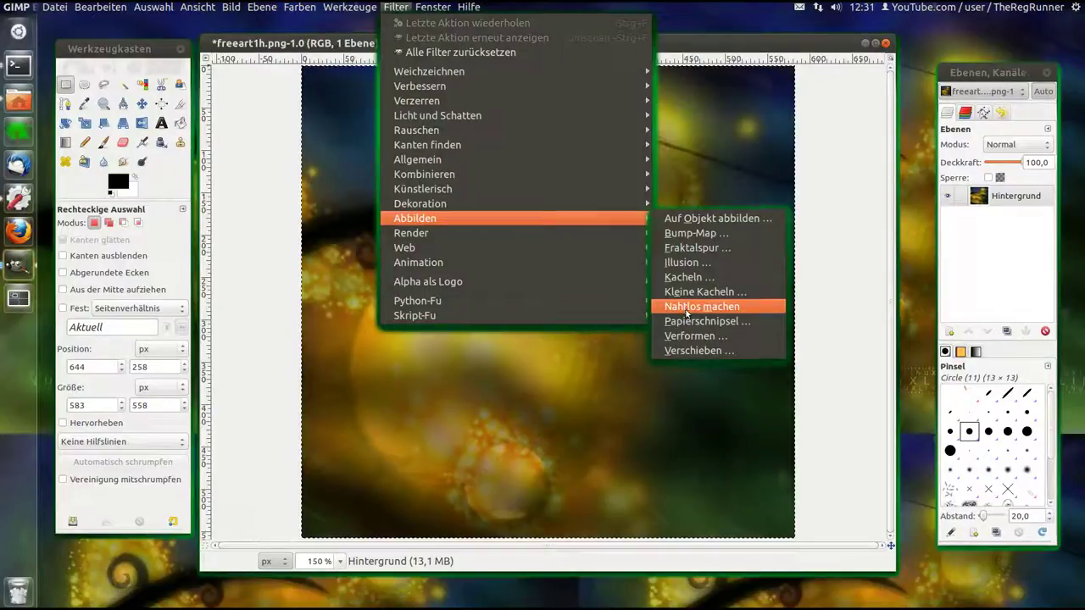
Apply Filter › Abbilden › Nahtlos machen to make the crop tile seamlessly
left_click(717, 307)
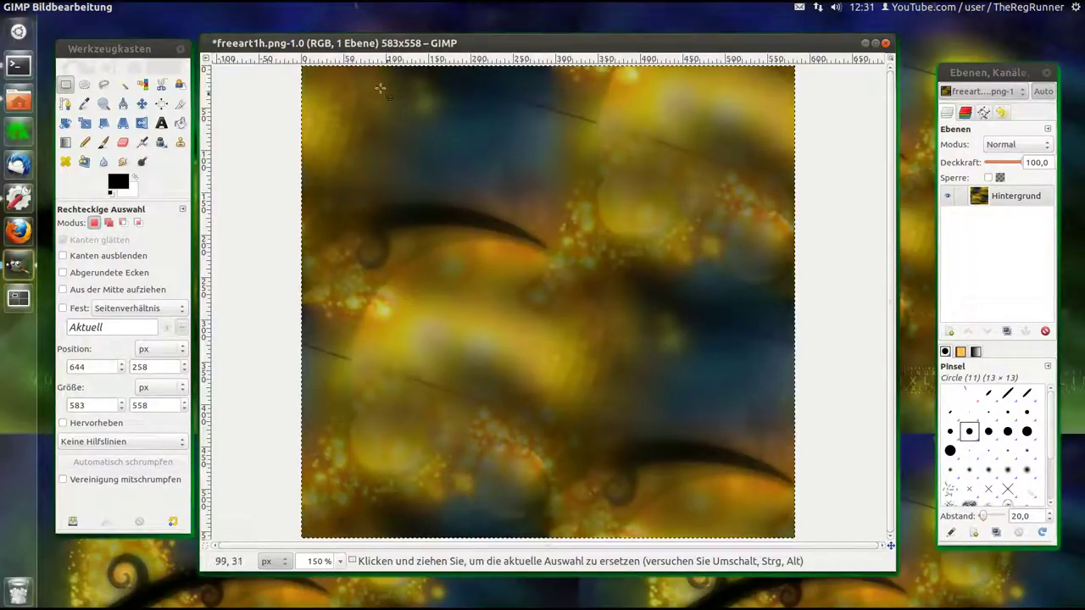
mouse_move(87, 6)
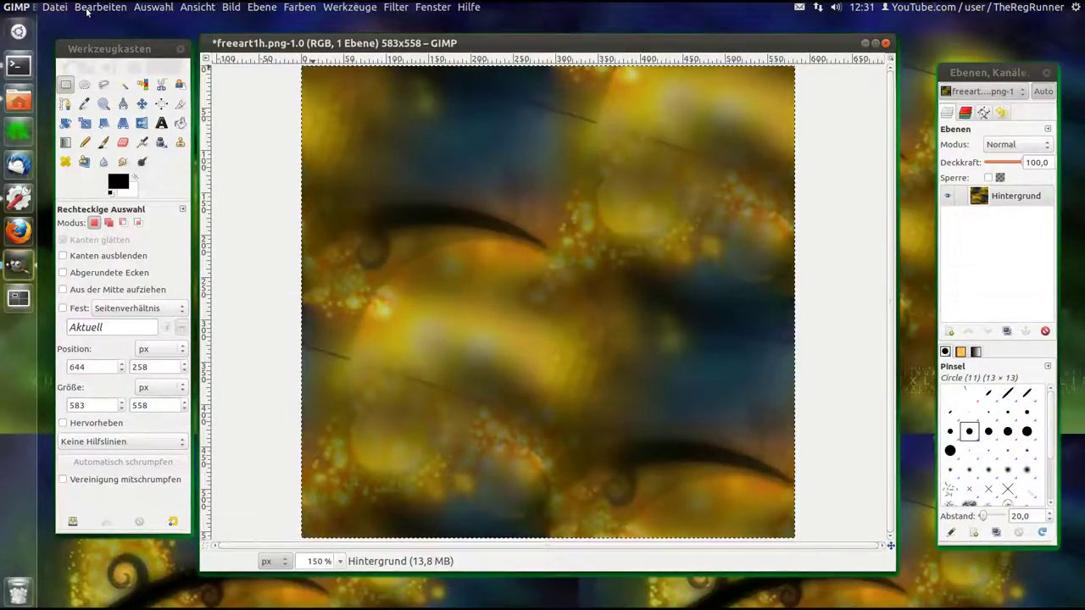
Save the image as freeart1h-nahtlos.png with PNG compression 0 and close its window
left_click(62, 6)
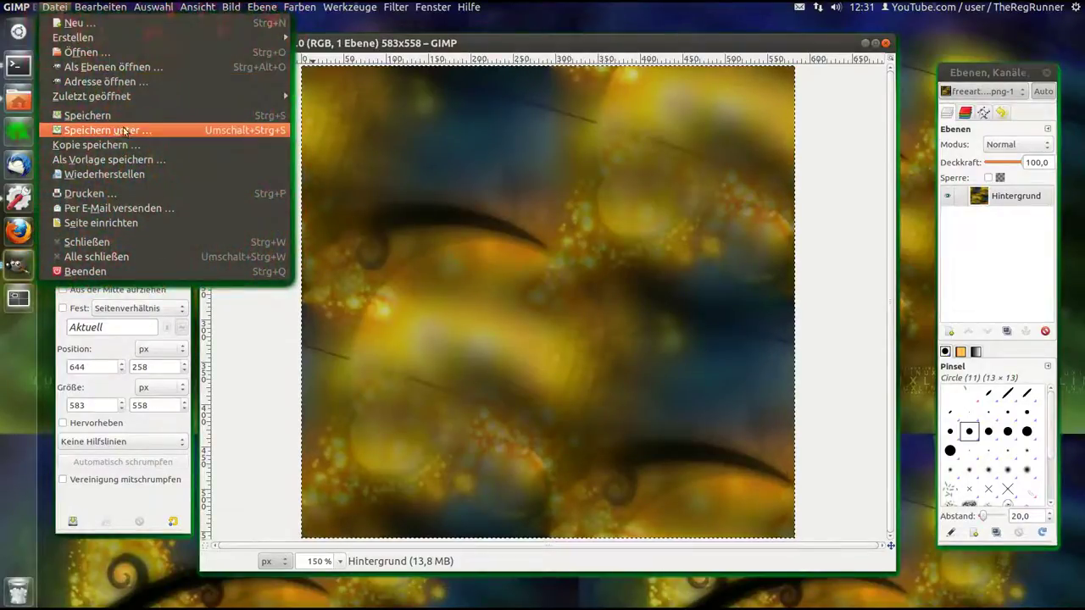
left_click(133, 132)
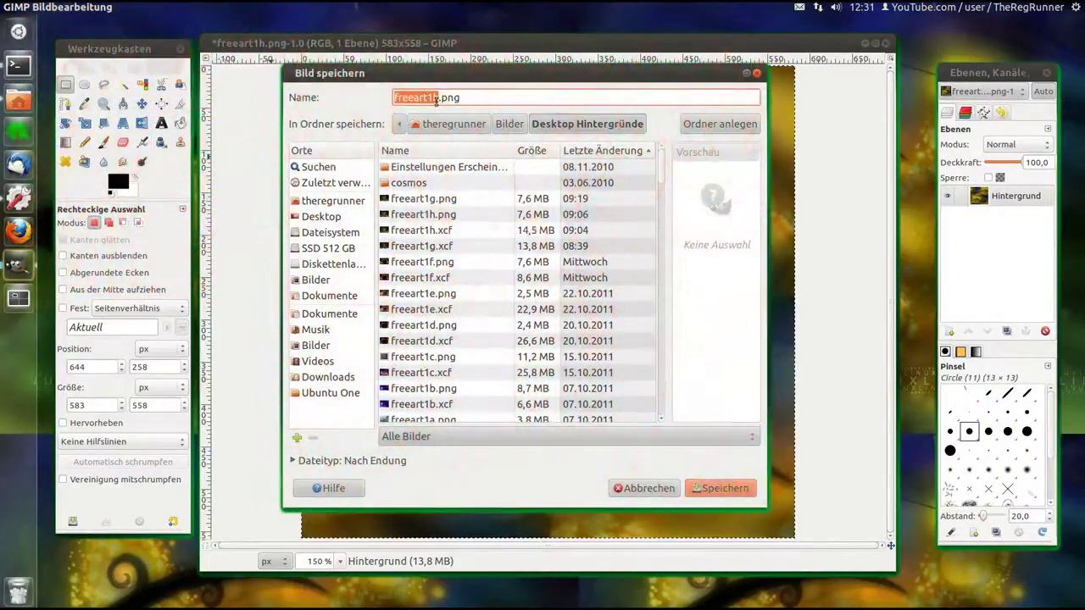
left_click(437, 97)
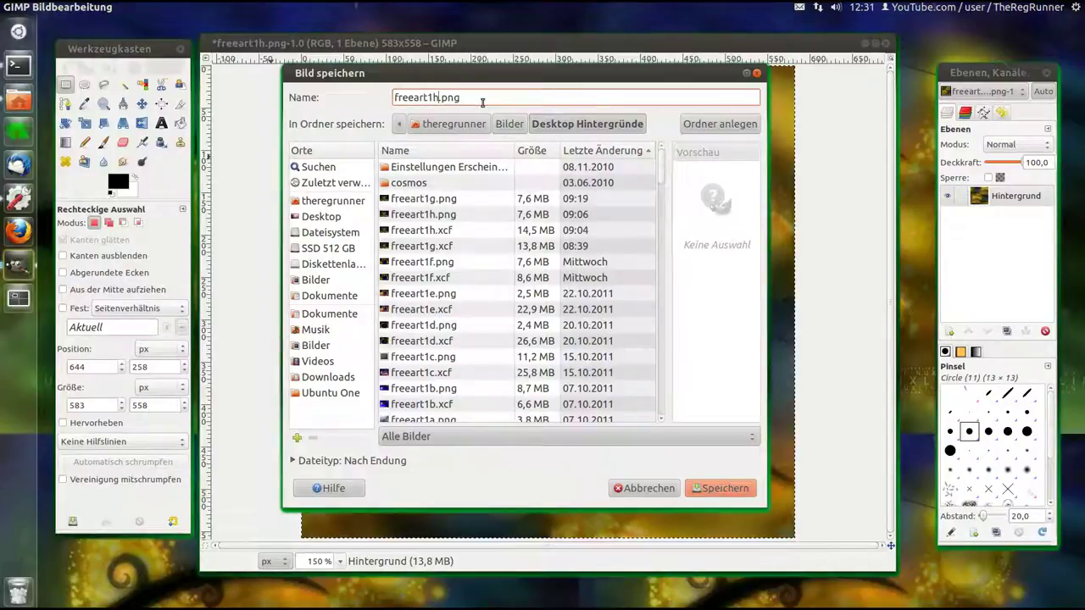
type("-nahtlos")
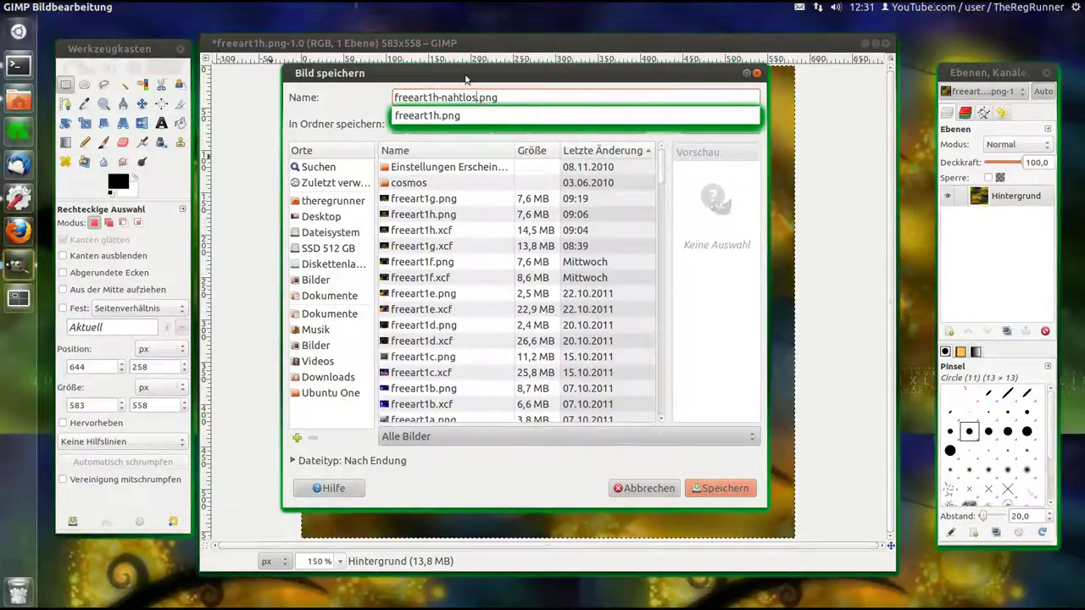
left_click(720, 489)
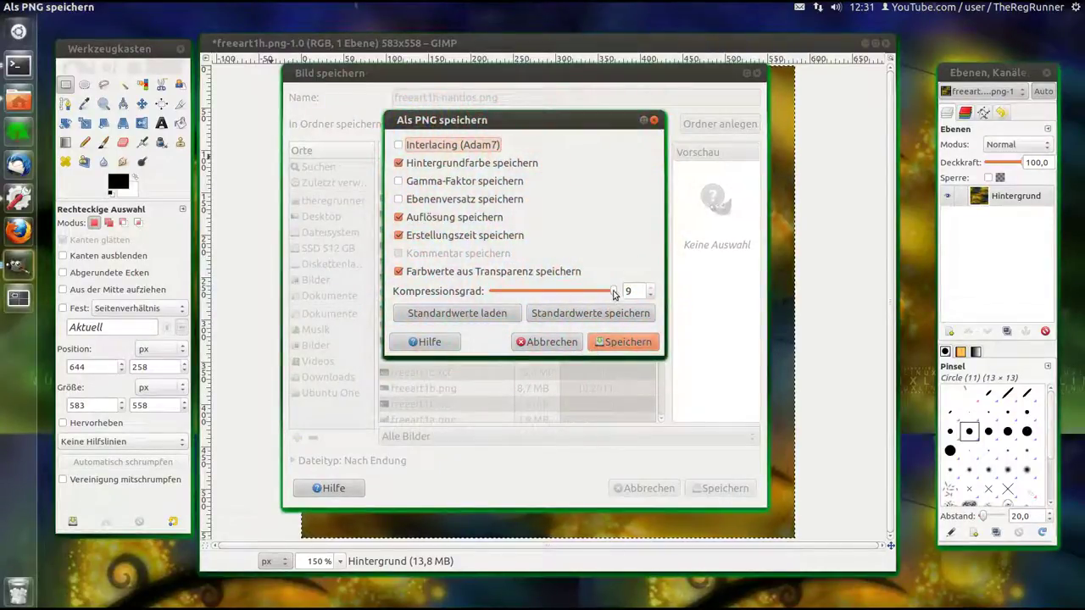
left_click_drag(614, 292, 475, 291)
left_click(619, 342)
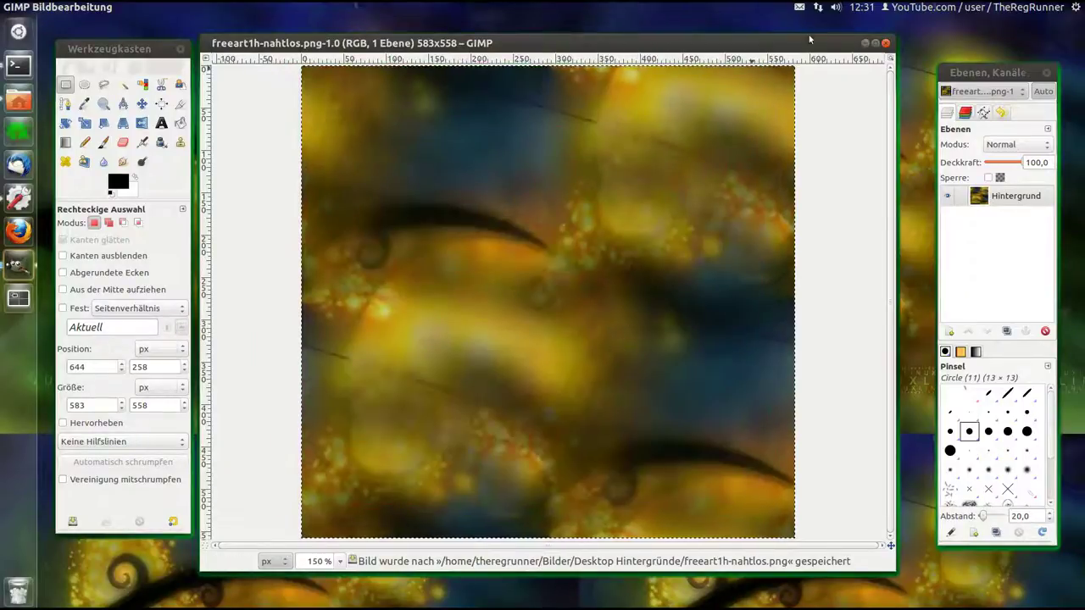
left_click_drag(810, 40, 819, 40)
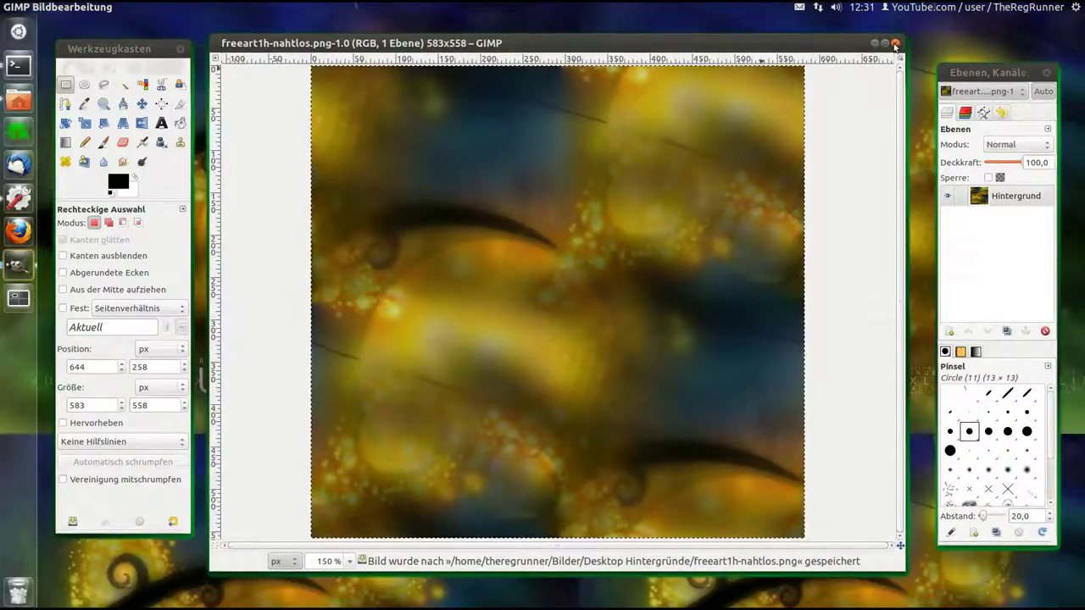
left_click(895, 43)
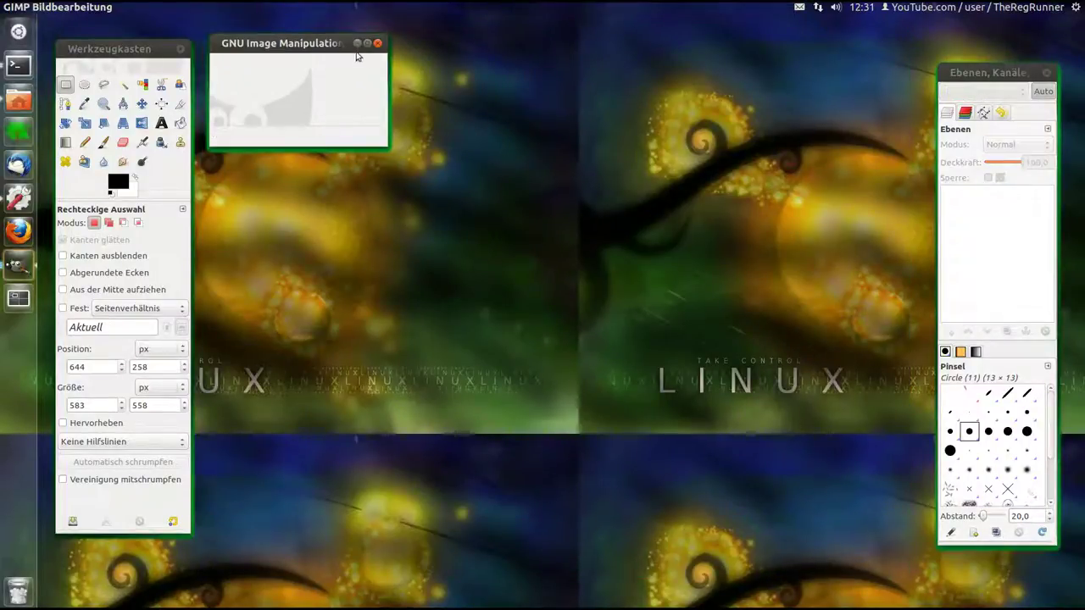
Quit GIMP and add freeart1h-nahtlos.png from Desktop Hintergründe as the desktop wallpaper
left_click(377, 42)
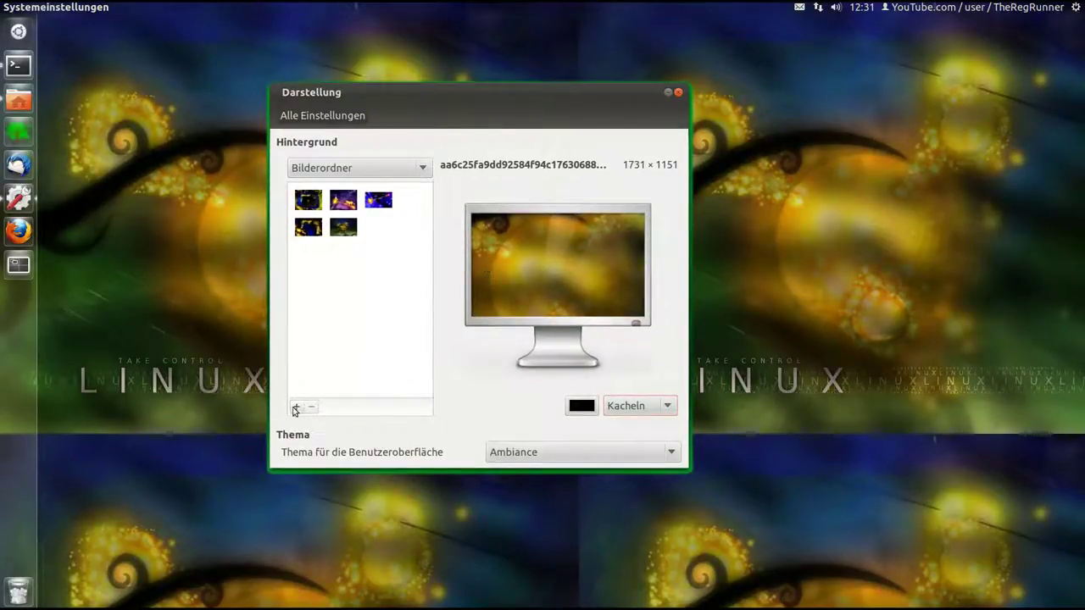
left_click(295, 409)
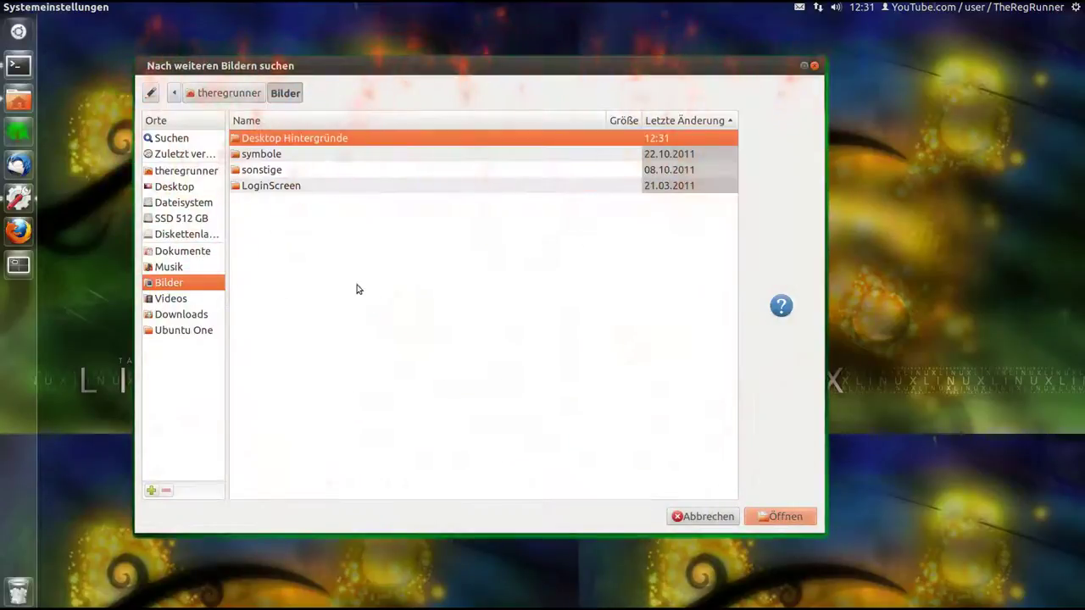
double_click(289, 140)
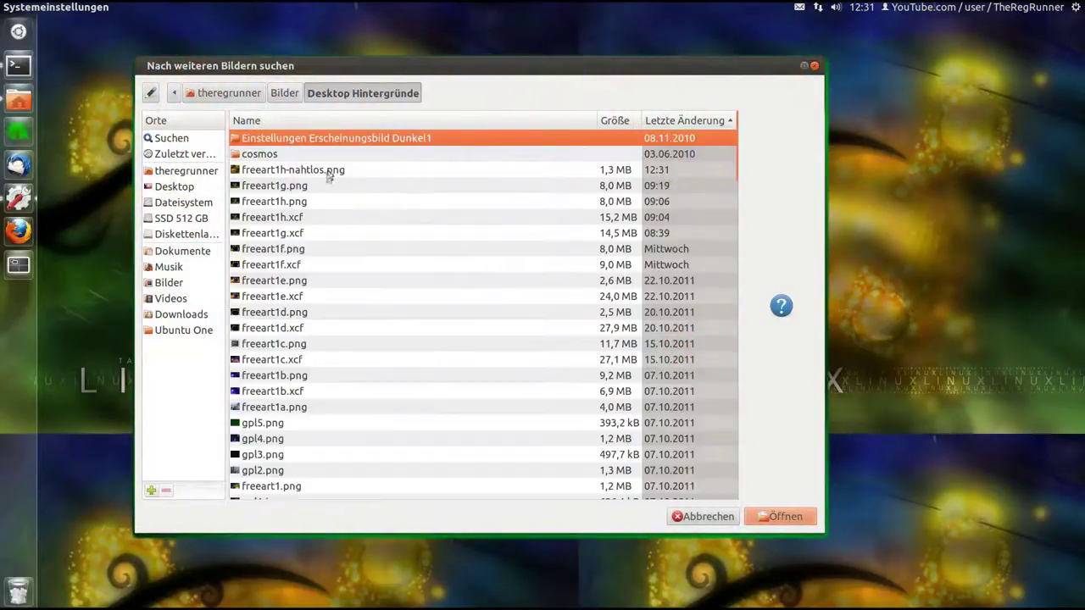
left_click(317, 174)
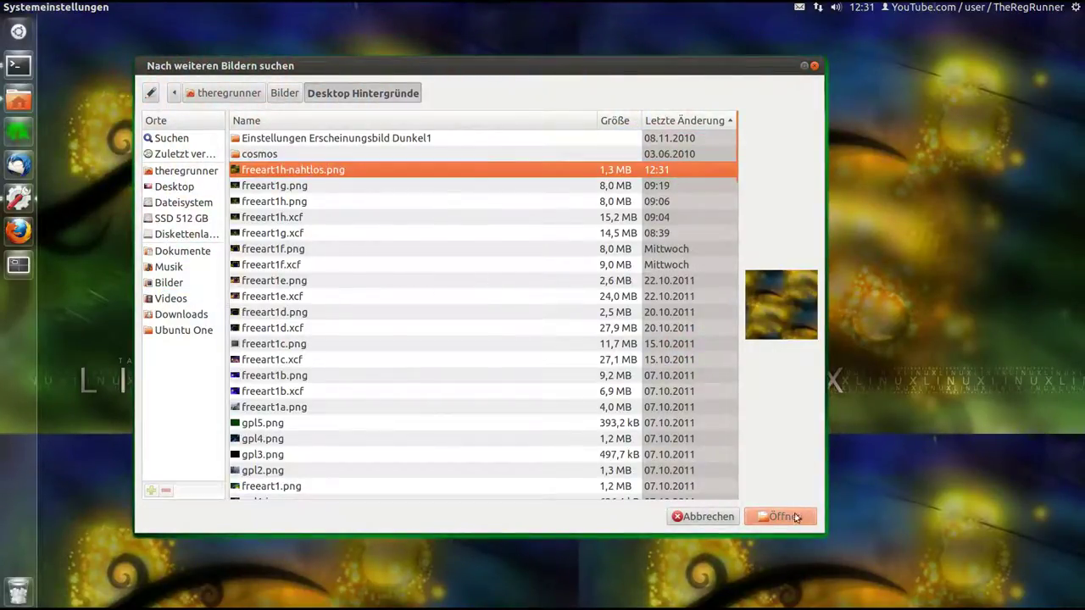
left_click(781, 516)
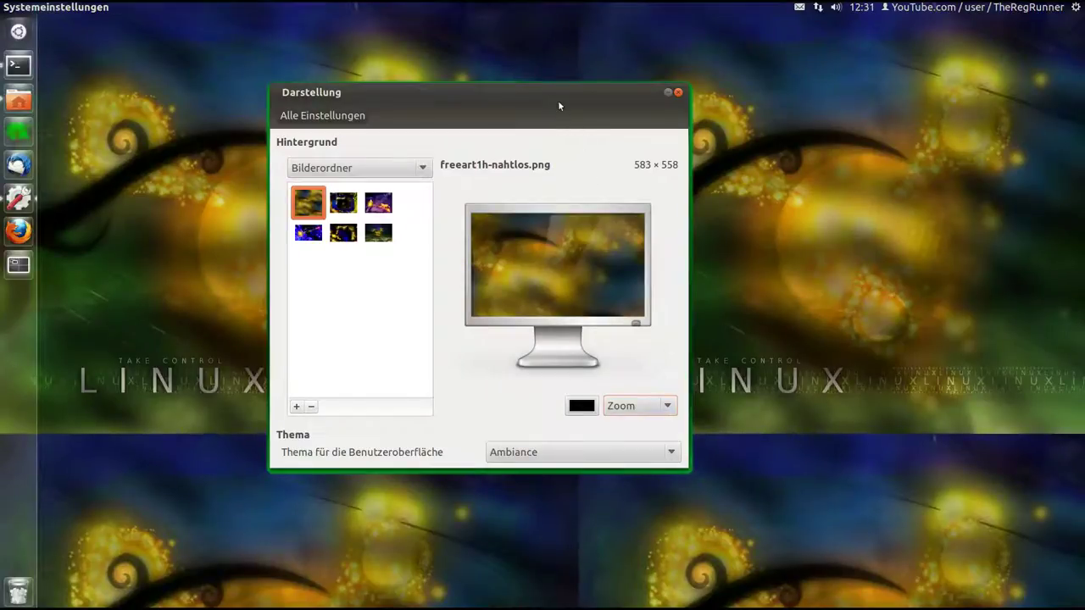
mouse_move(548, 92)
left_mouse_down()
mouse_move(612, 163)
mouse_move(574, 149)
left_mouse_up()
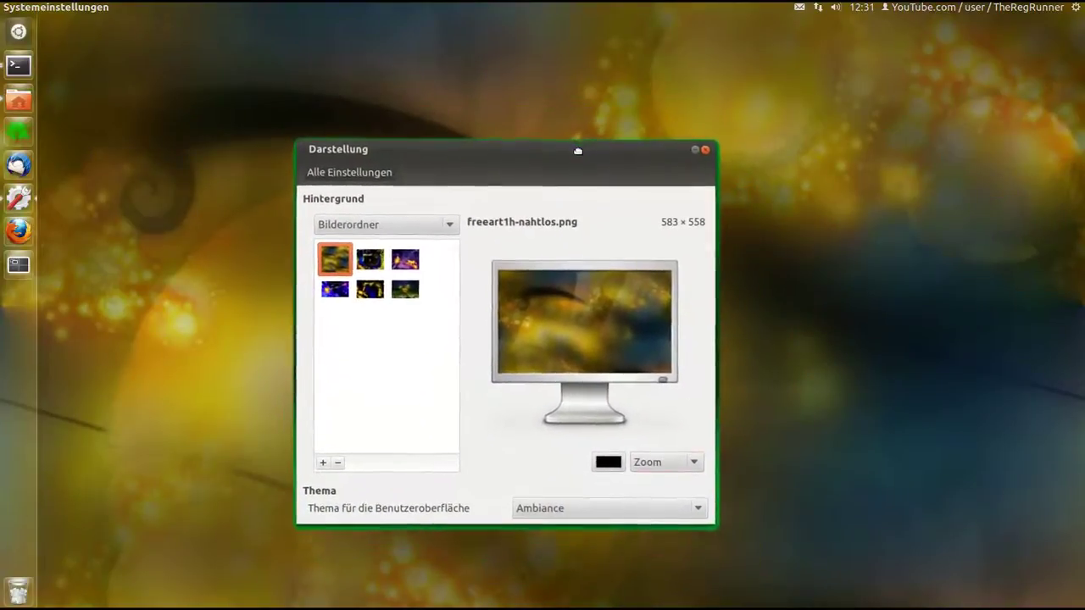
Change wallpaper placement from Zoom to Kacheln and move the settings window out of view
left_click(694, 459)
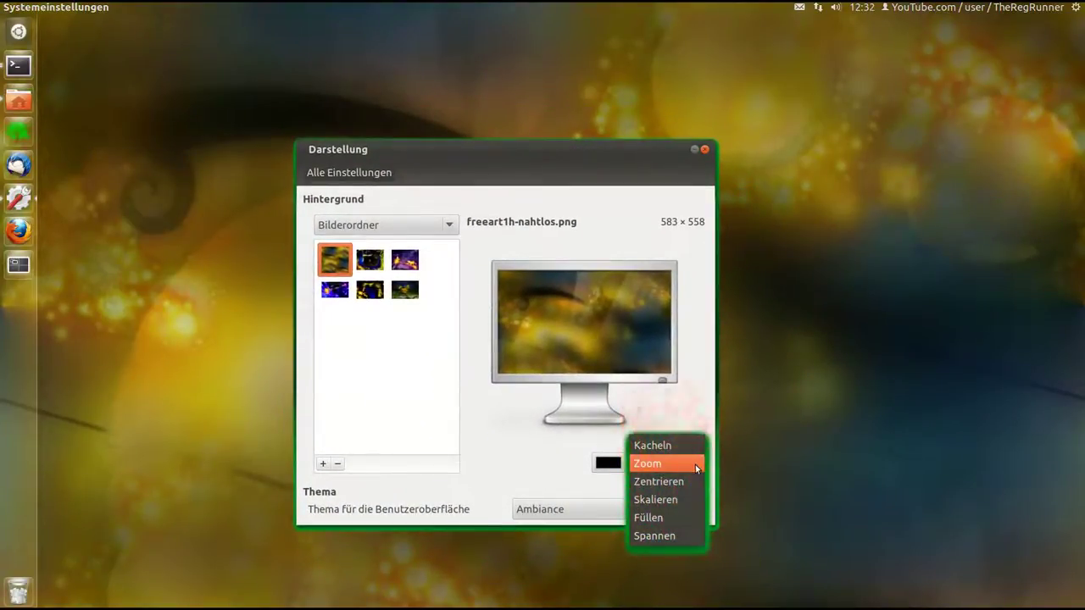
left_click(684, 450)
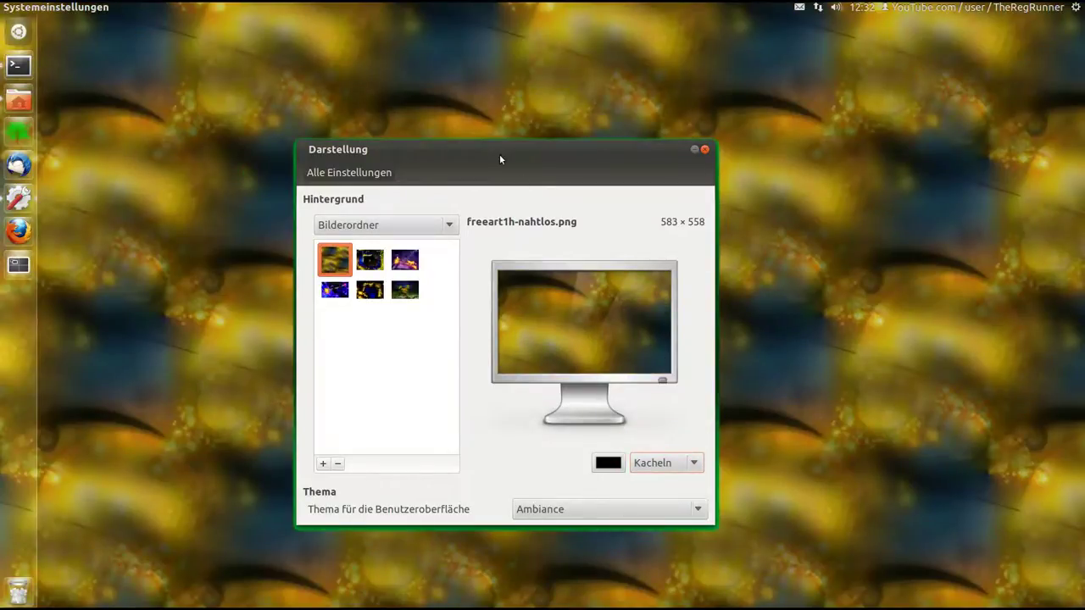
left_click_drag(499, 154, 932, 219)
left_click(830, 237)
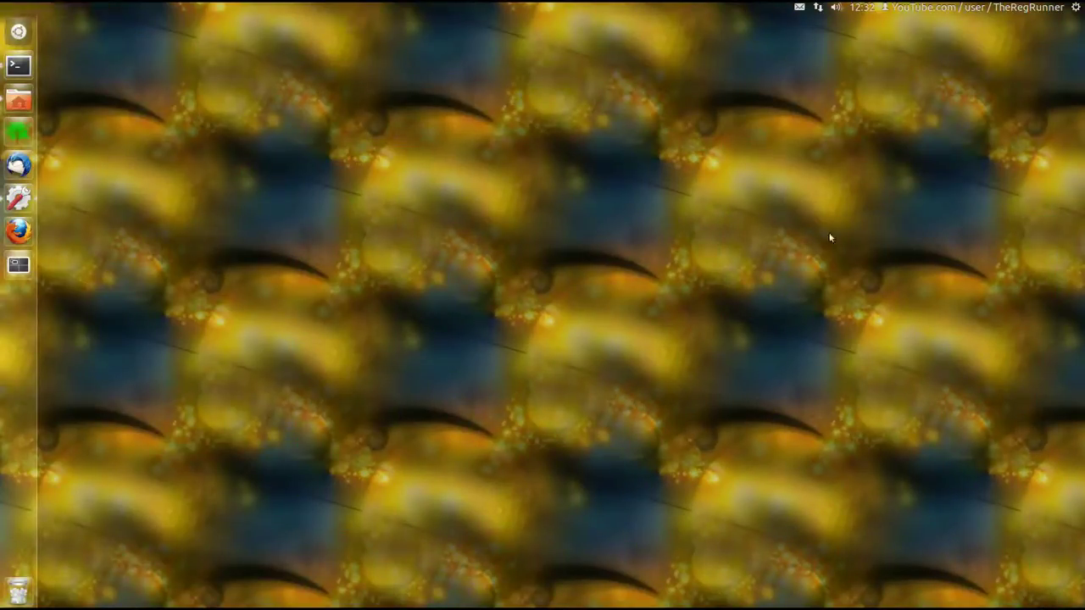